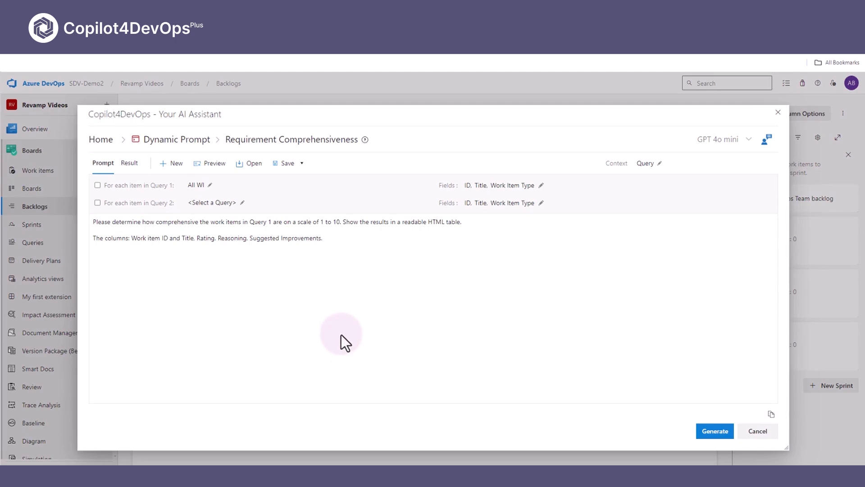
click(283, 188)
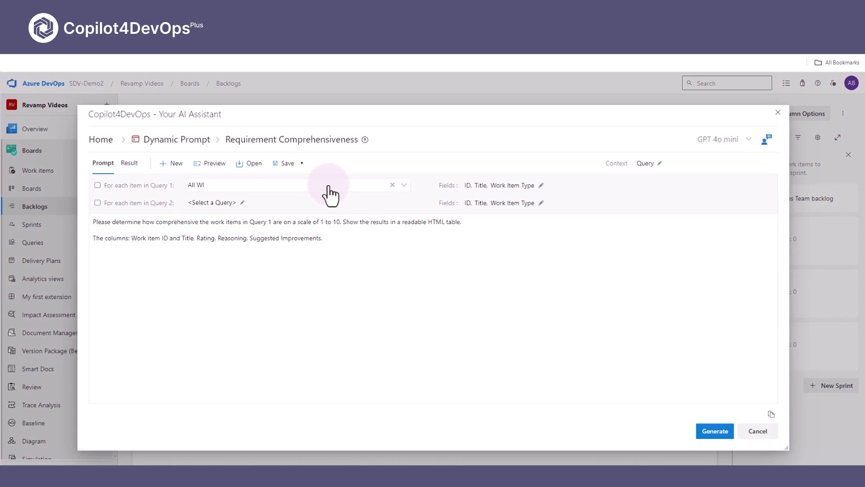
click(340, 231)
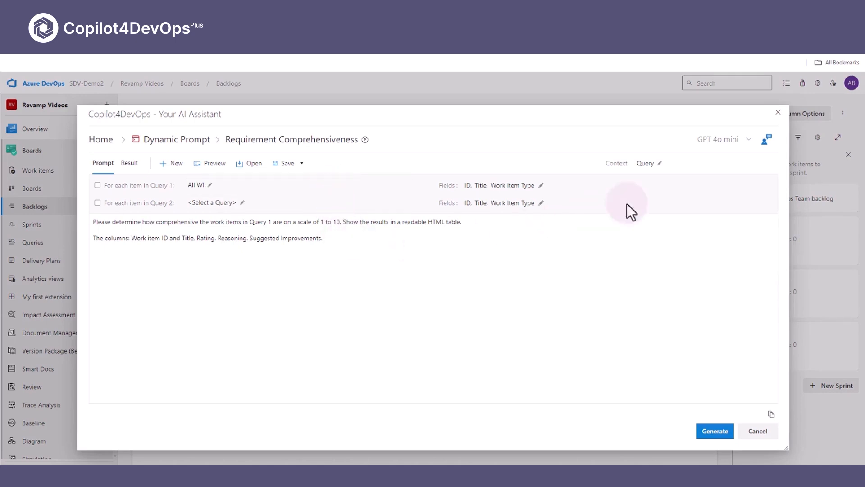
click(696, 163)
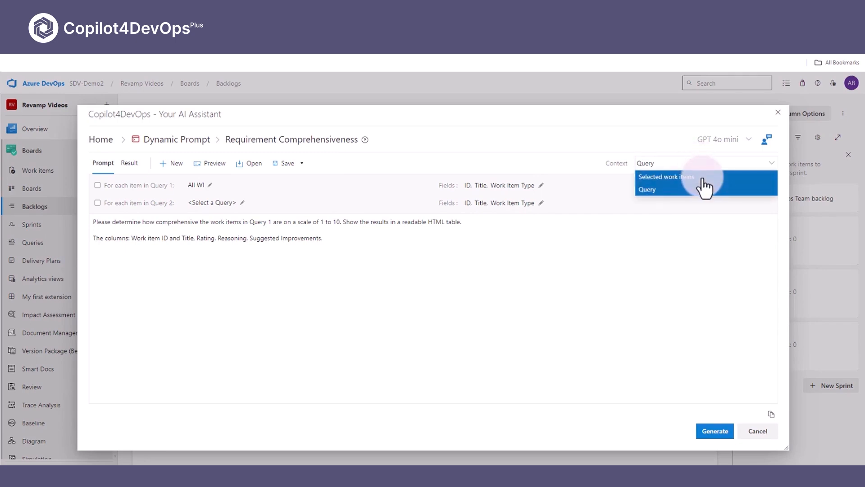
click(345, 246)
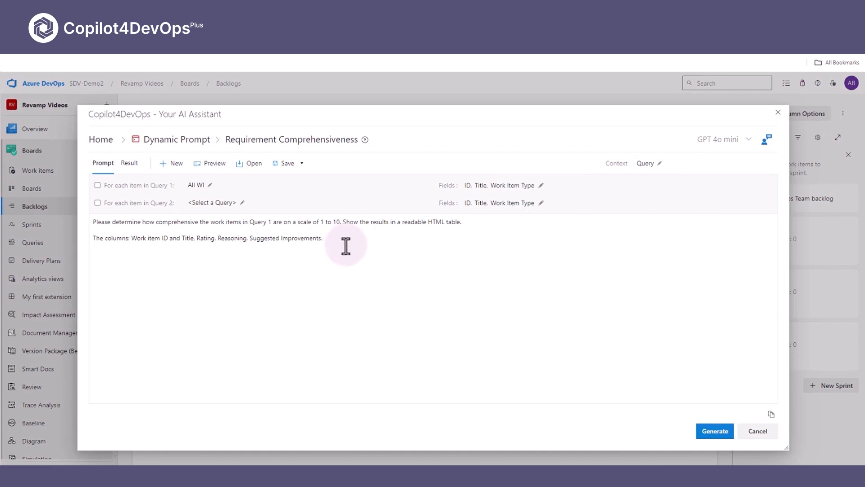
- Insert "in reference to ISO 9001" before "on a scale of 1 to 10" in the prompt's first sentence
click(281, 222)
text(in reference to)
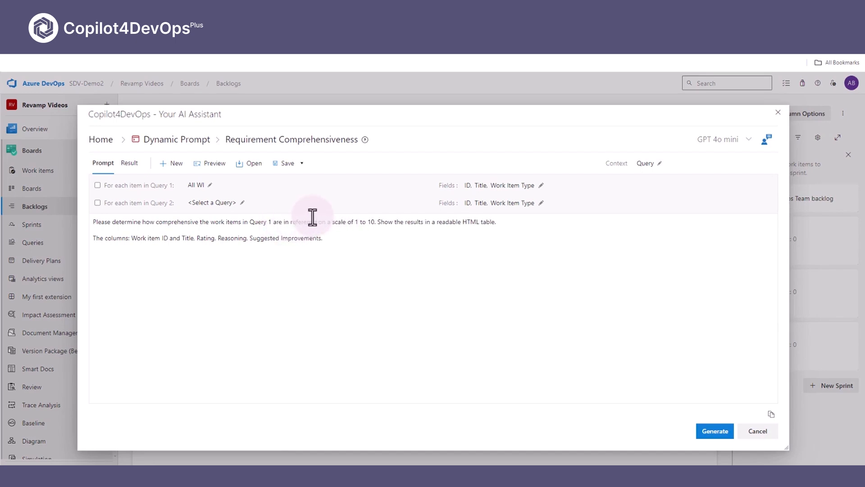
text( ISO 900)
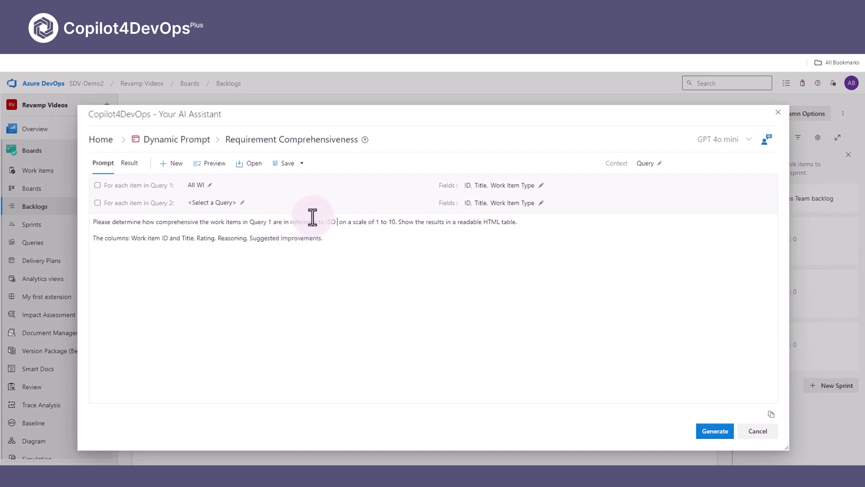
text(1)
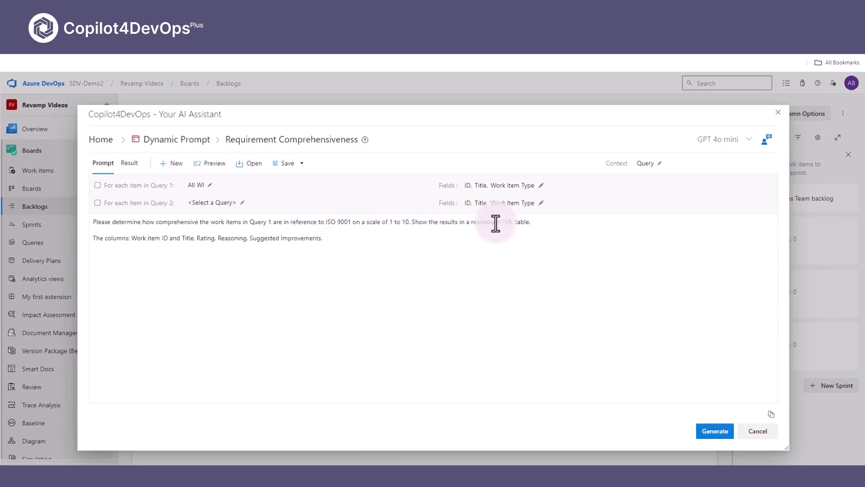
- Add the column "Section of ISO 9001 not being met." before Suggested Improvements in the prompt's column list
click(541, 225)
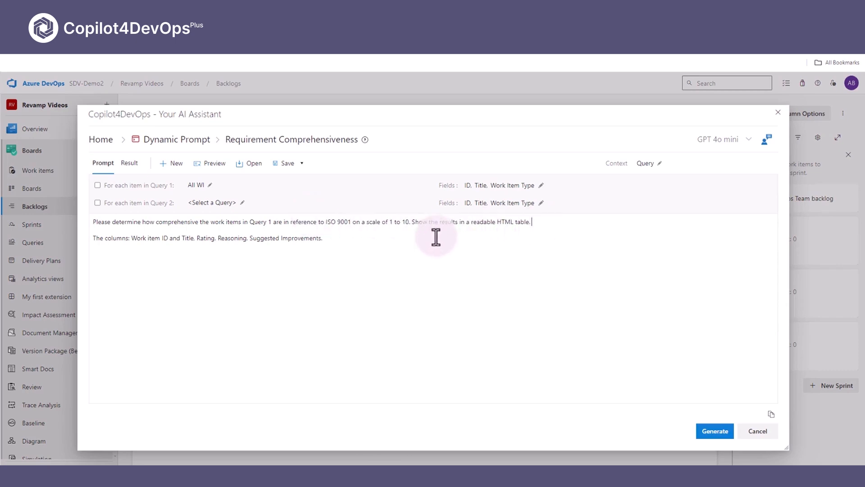
text(Section of )
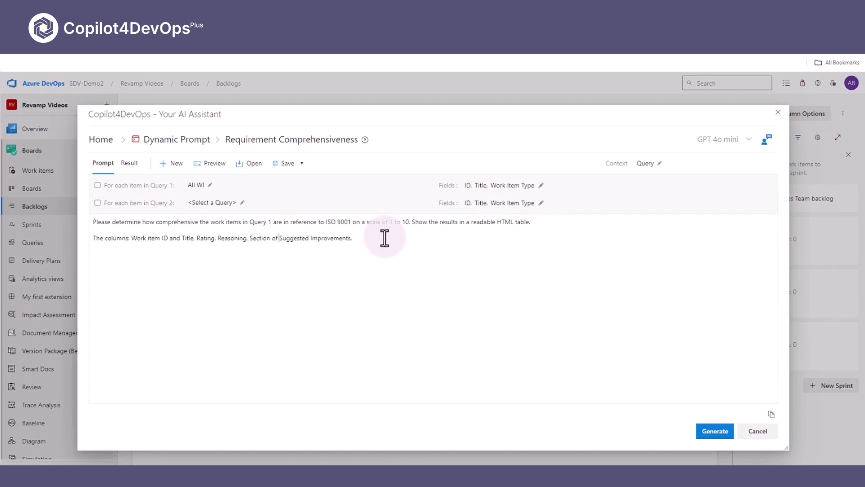
text( ISO 9001 not being met.)
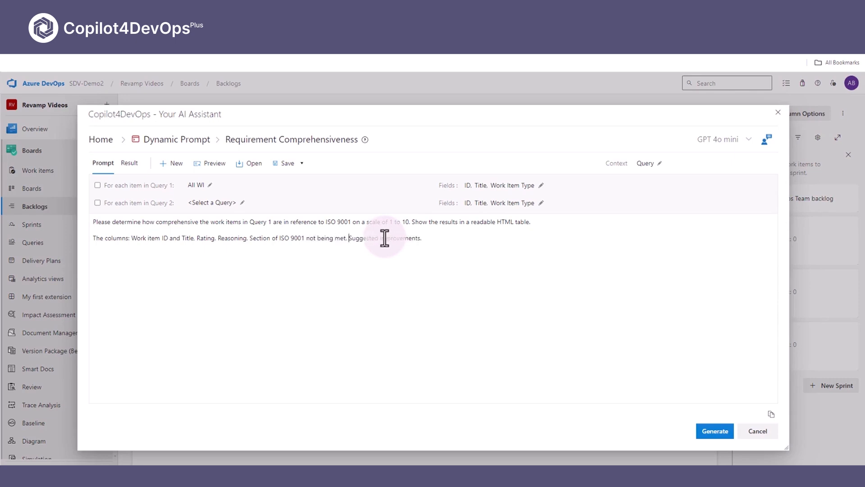
click(467, 239)
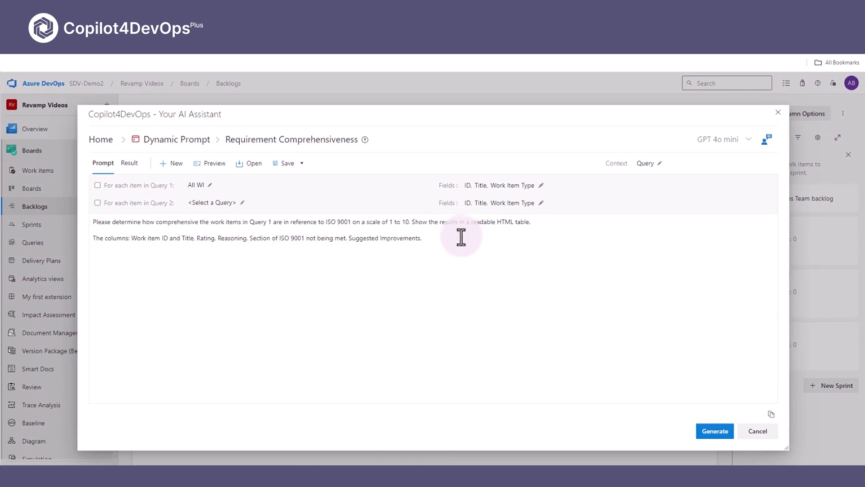
- Examine the previously generated comprehensiveness table for the work items
click(127, 168)
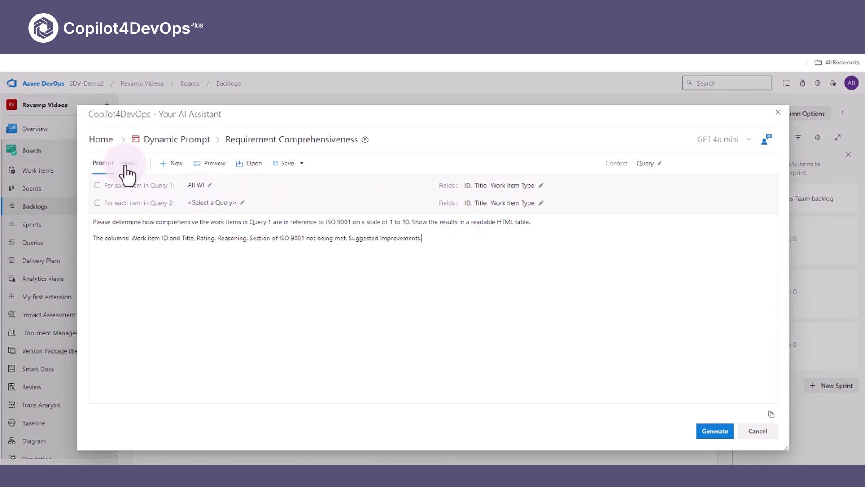
click(138, 170)
scroll(321, 305, up, 10)
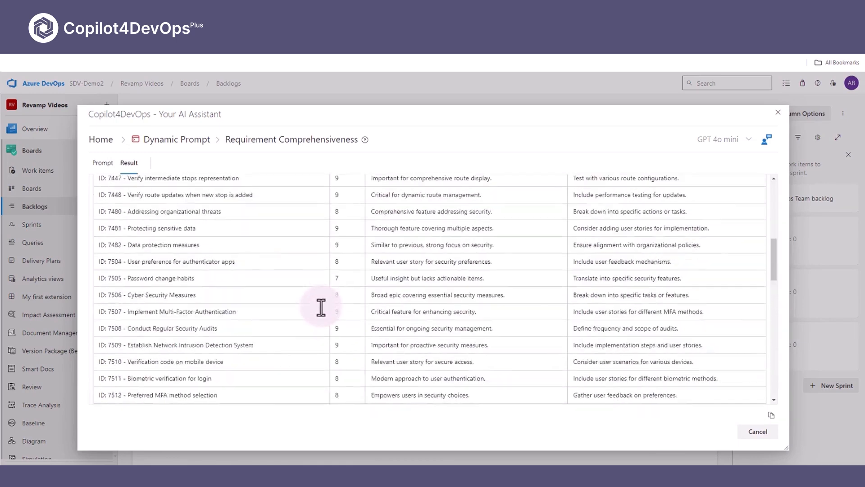
- Generate the result from the revised ISO 9001 prompt and read through the evaluation table
click(104, 164)
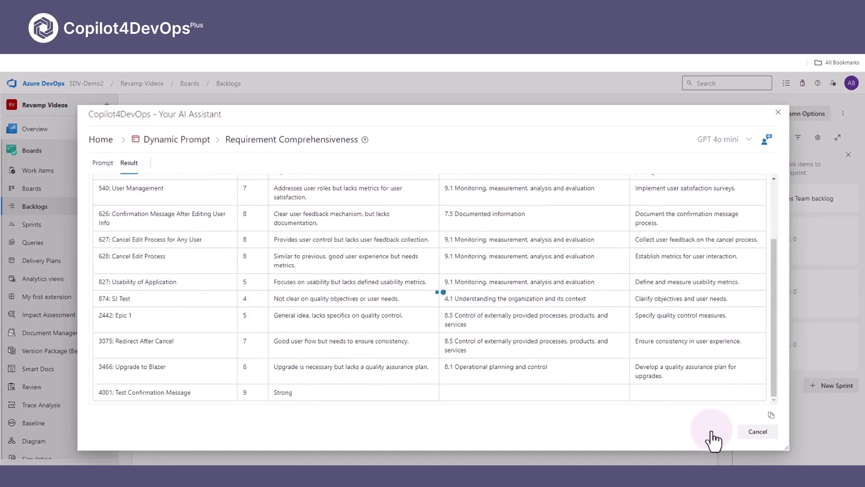
scroll(756, 324, up, 20)
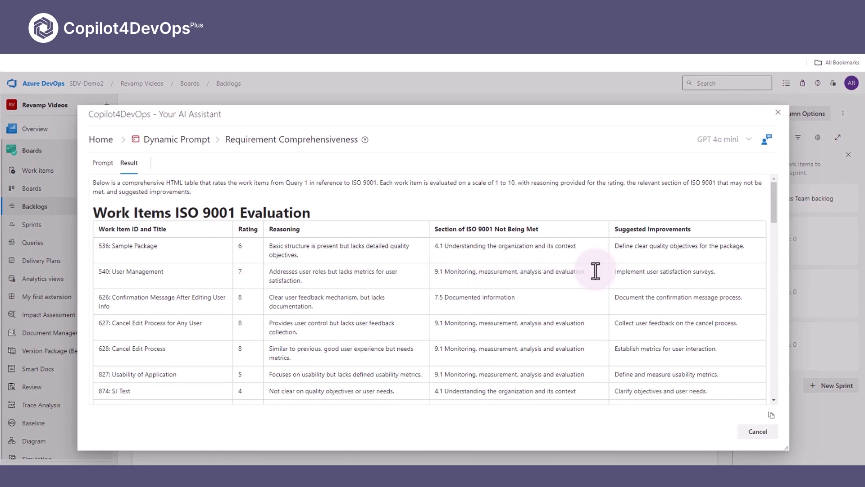
scroll(596, 271, down, 1)
scroll(595, 271, down, 2)
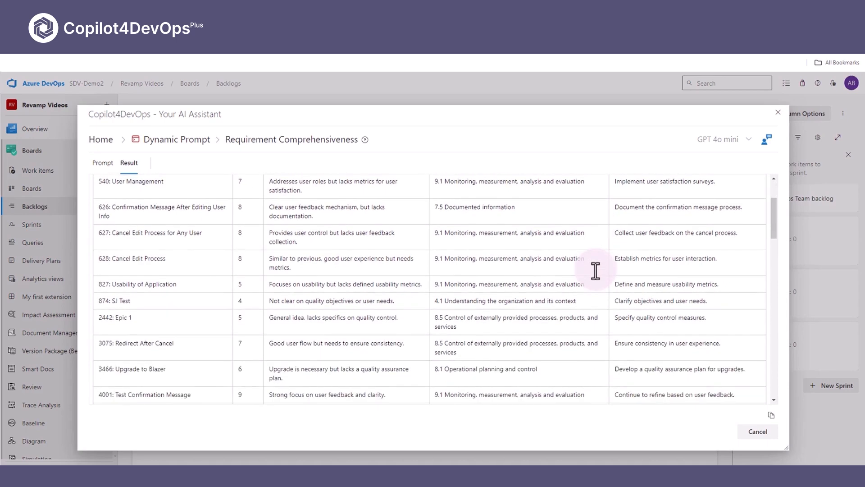
scroll(595, 271, down, 2)
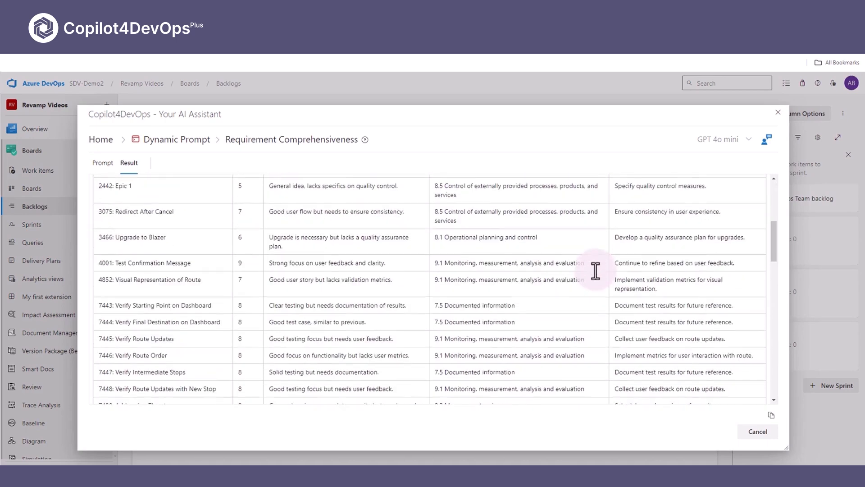
scroll(595, 271, down, 5)
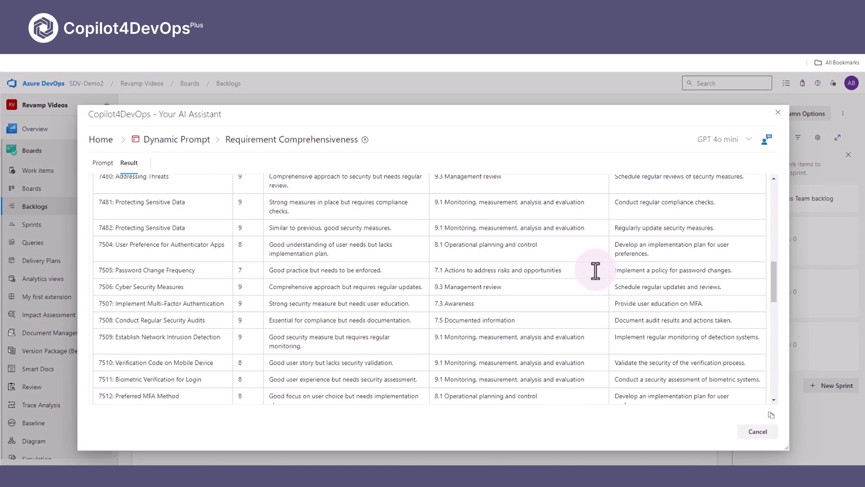
scroll(596, 270, down, 4)
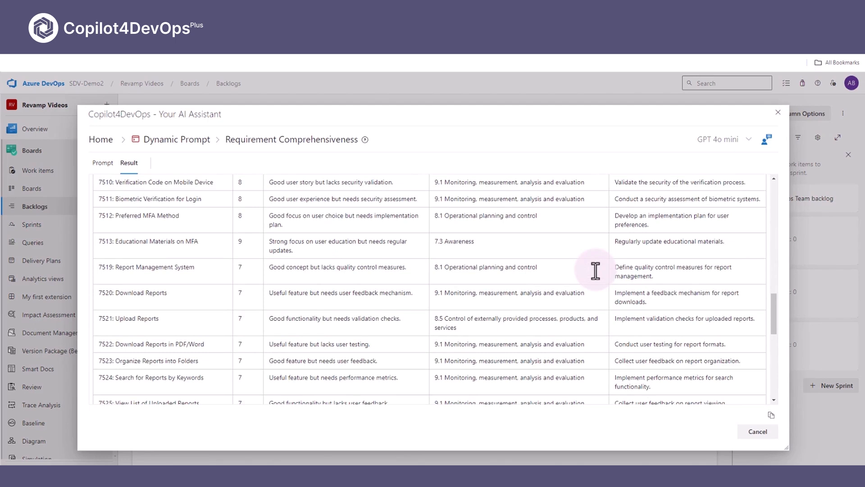
scroll(135, 180, down, 2)
- Start a new dynamic prompt and set its context to Query
click(102, 163)
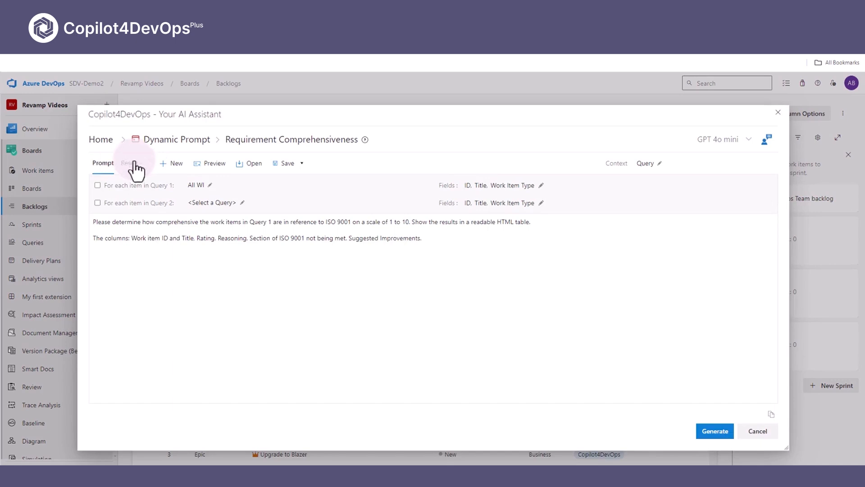
click(177, 164)
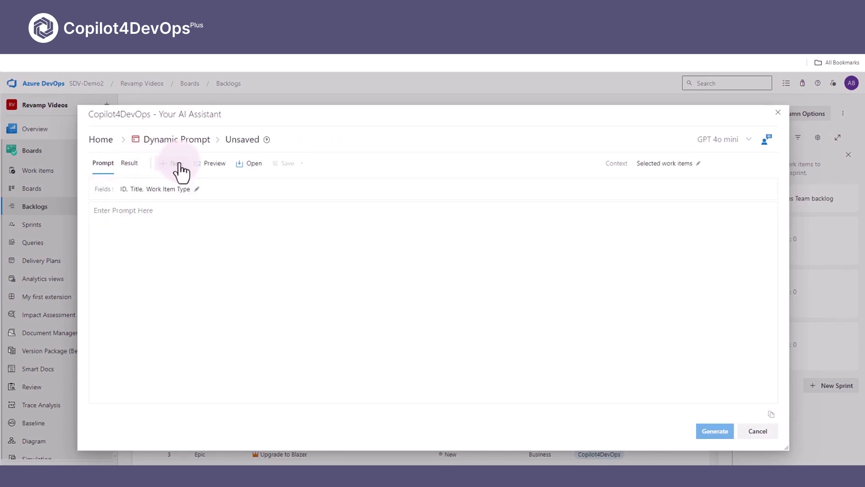
click(684, 166)
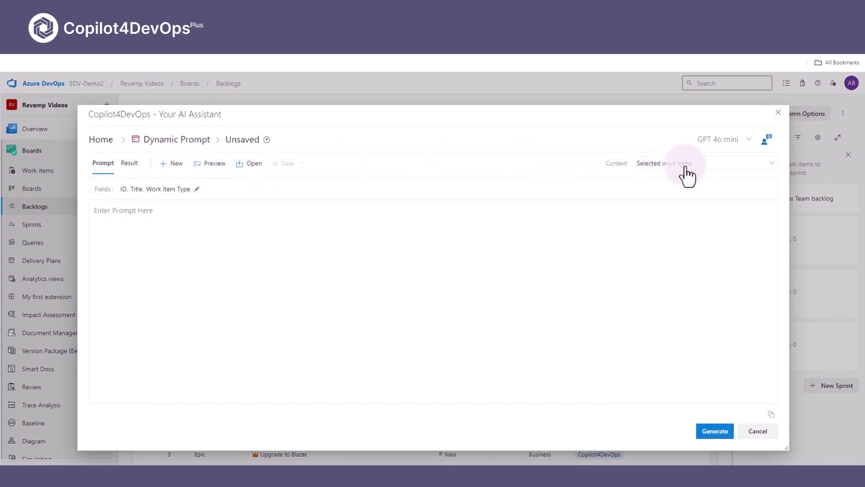
click(686, 176)
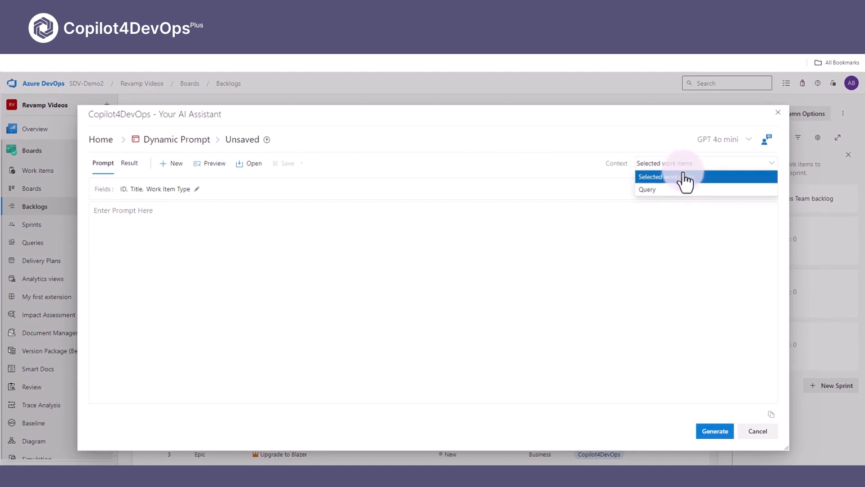
click(676, 188)
- Set Query 1 to the shared query All User Stories
click(266, 186)
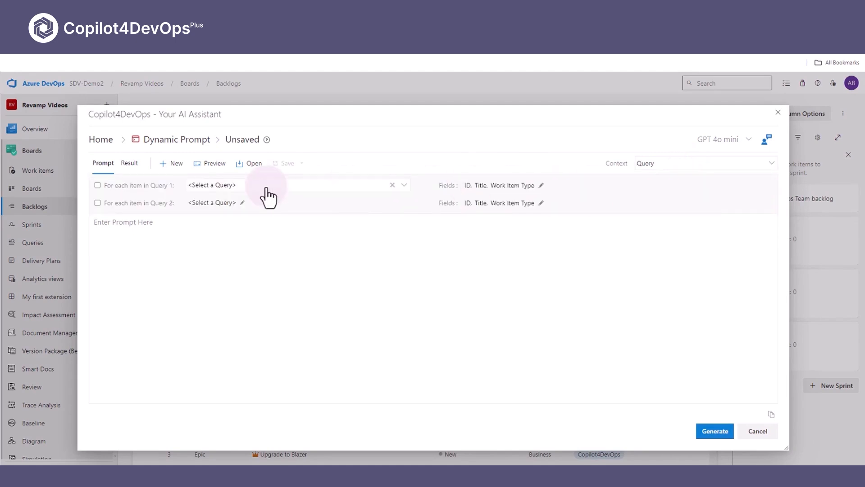
click(263, 204)
click(266, 186)
click(266, 189)
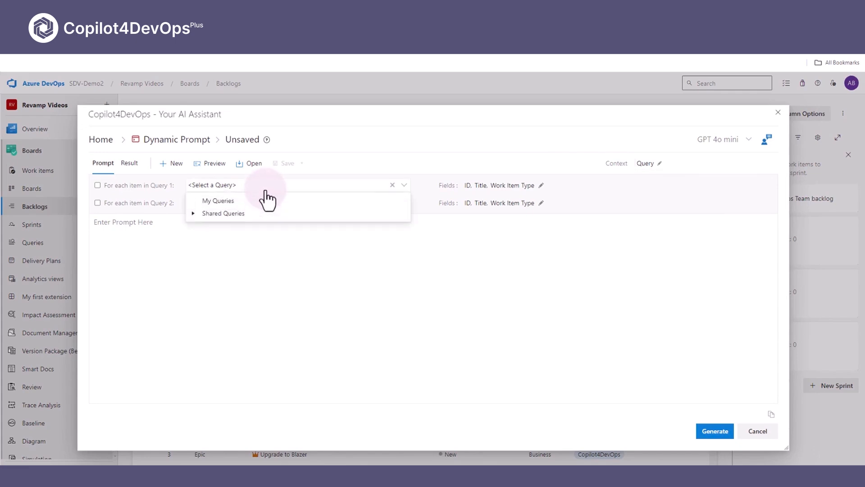
click(194, 214)
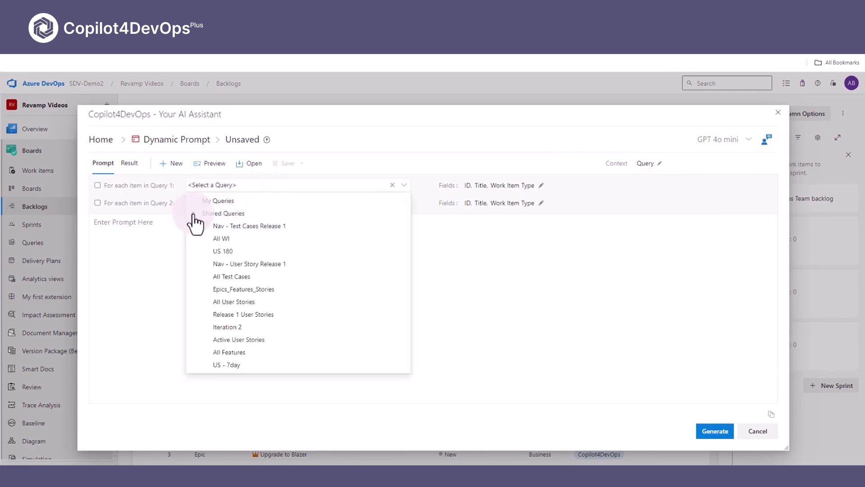
click(246, 301)
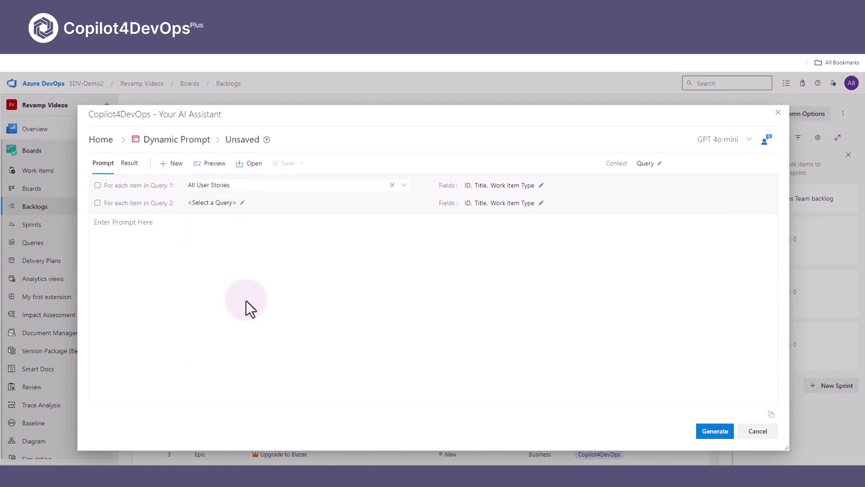
- Set Query 2 to the shared query All Test Cases
click(249, 206)
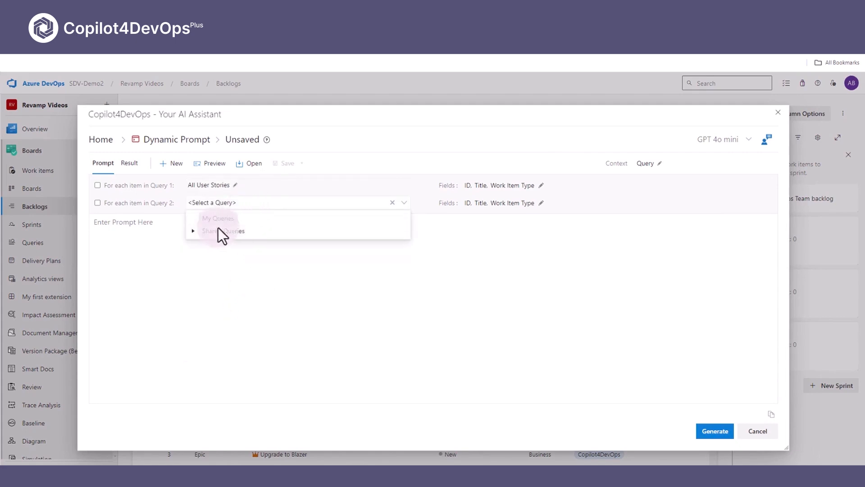
click(193, 231)
click(238, 295)
- Add Acceptance Criteria to the fields included for Query 1
click(541, 185)
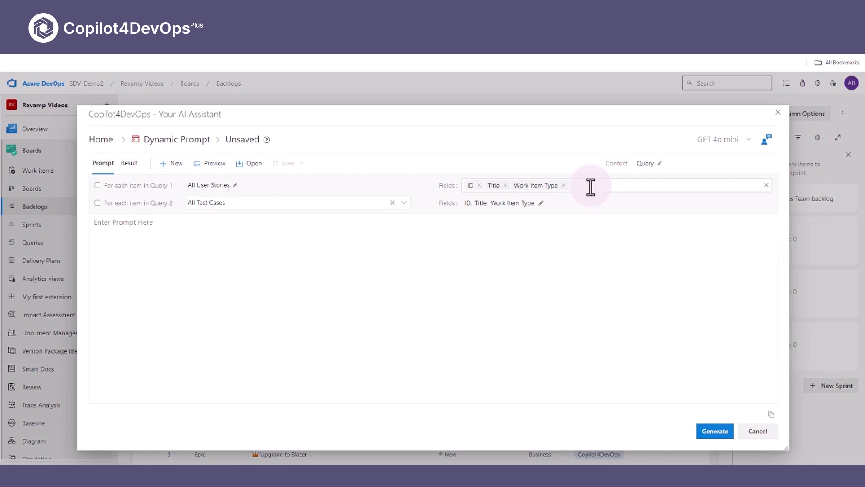
click(591, 186)
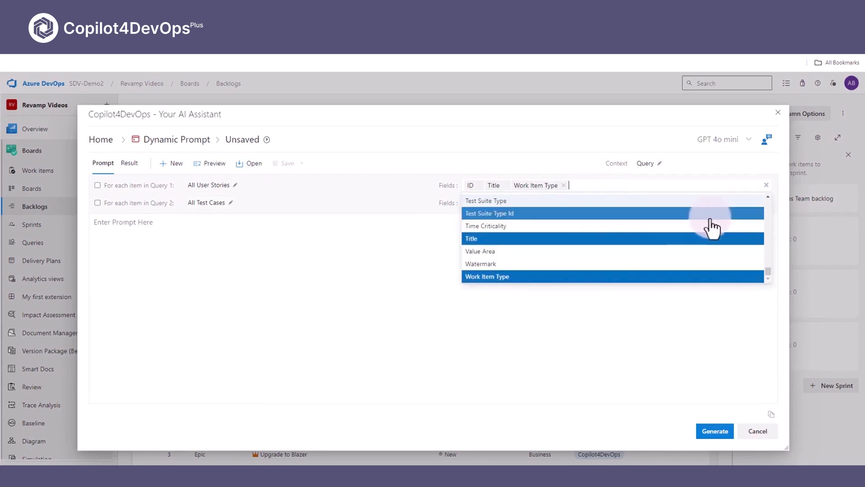
drag(768, 272, 780, 204)
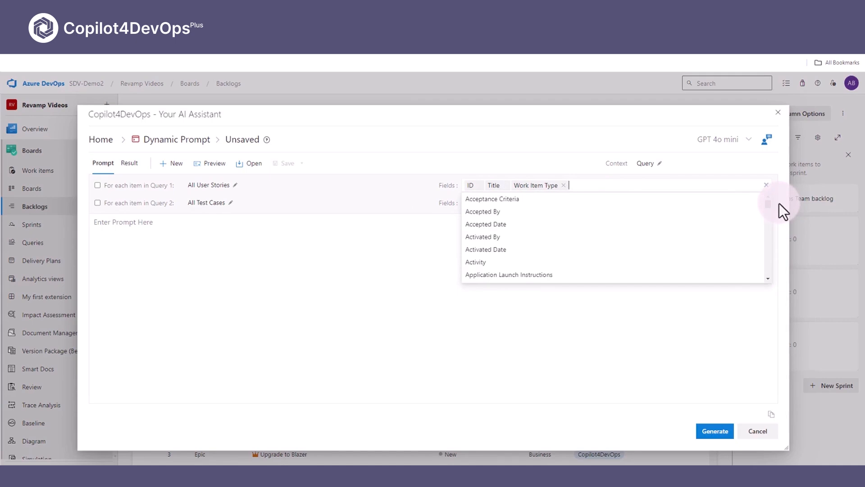
click(544, 207)
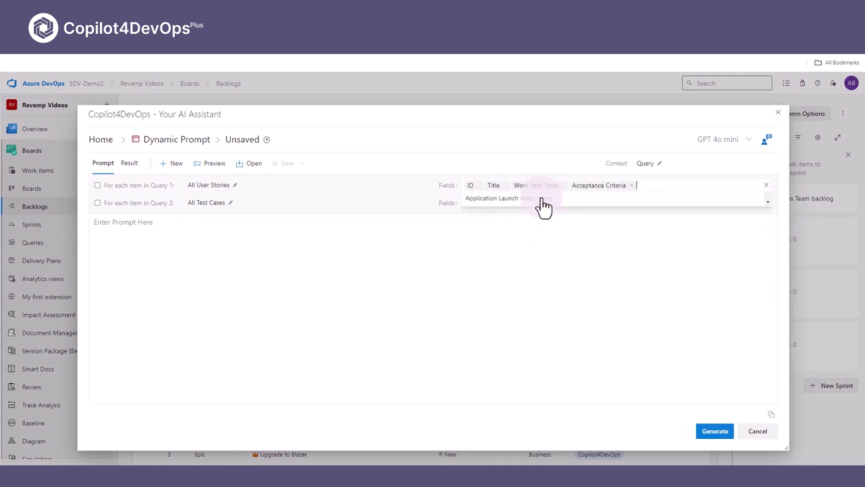
- Add Steps to the fields included for Query 2
click(598, 206)
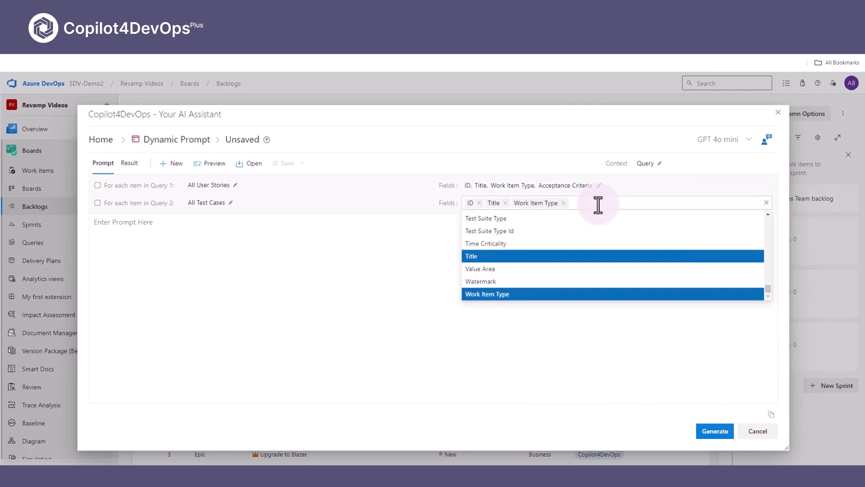
click(768, 290)
scroll(765, 289, up, 5)
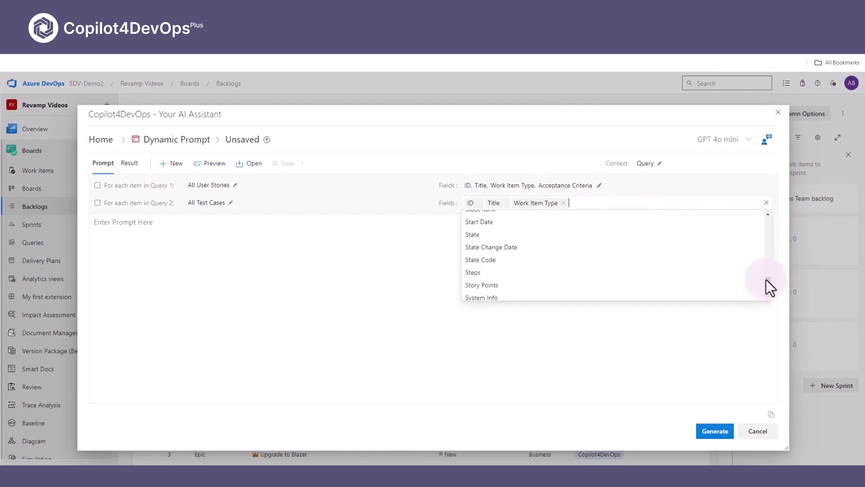
click(522, 274)
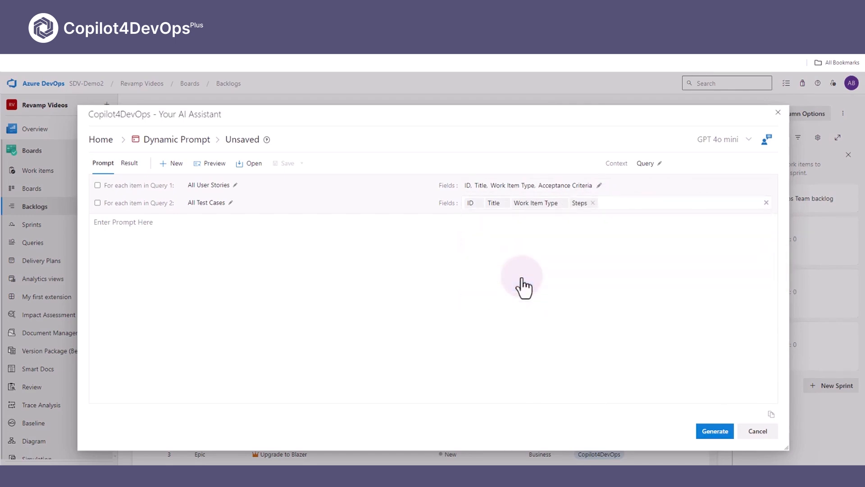
- Generate results from a prompt asking how well Query 2 test cases cover Query 1 user stories, with coverage percent and suggested improvements in an HTML table
click(169, 232)
text(Please show me how well test cases in Query 2 cover user stories in query 1. Include coverage as a percent. Include another column with suggested improvements. Show results in an HTML Table.)
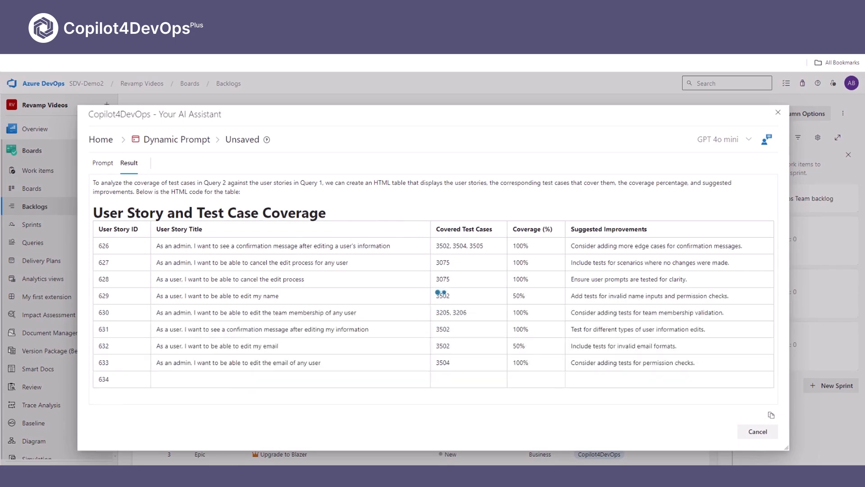
- Return to the prompt text and save the prompt as User Stories and Test Case Coverage
click(96, 163)
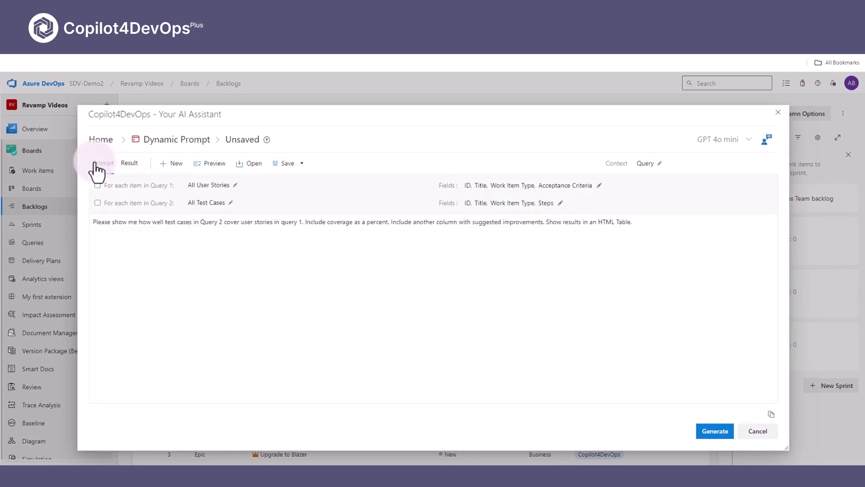
click(290, 168)
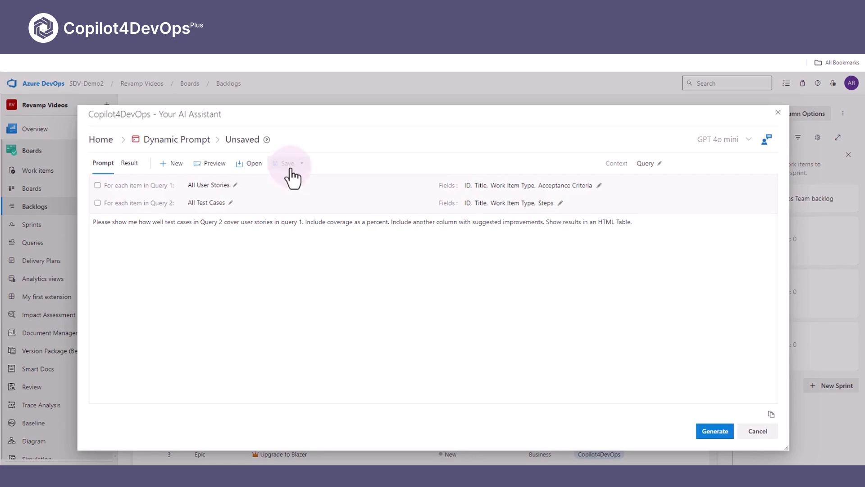
text(User Stories and Te)
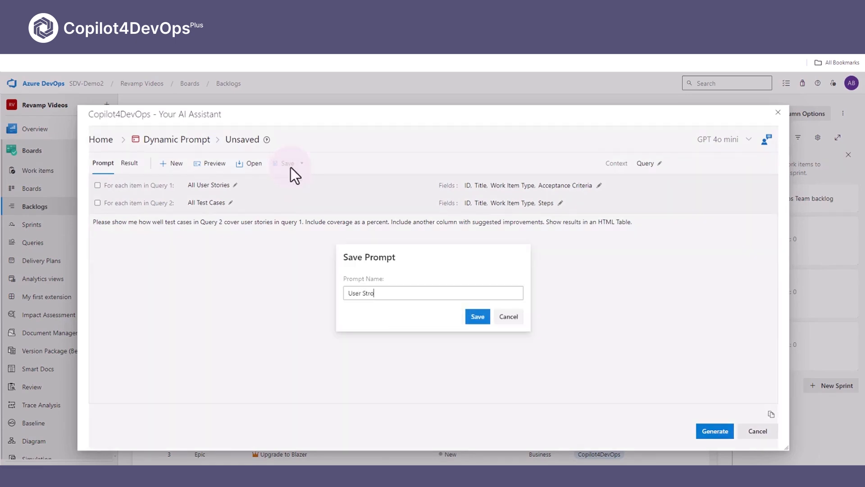
text(st Case Coverage)
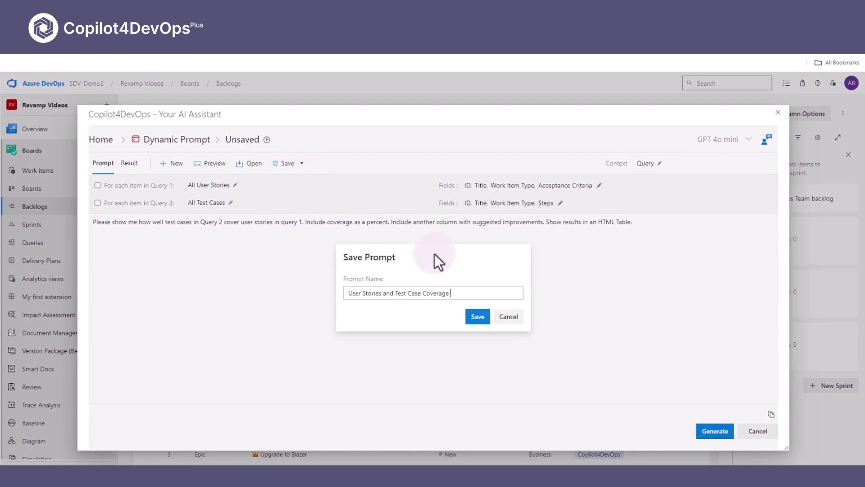
click(473, 317)
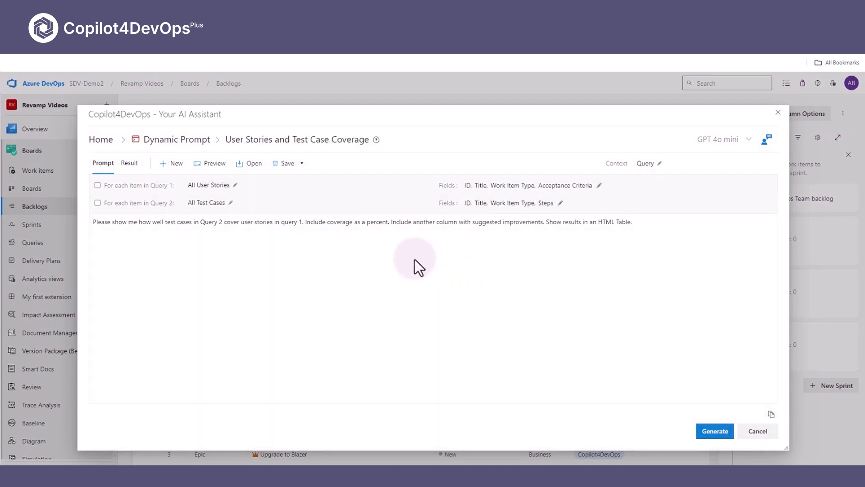
- Check the list of saved prompts that can be opened, then dismiss it without opening one
click(263, 170)
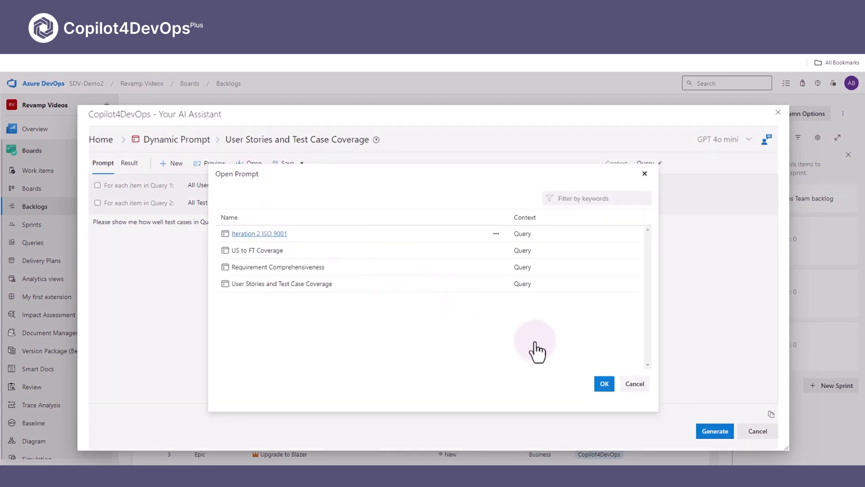
click(640, 385)
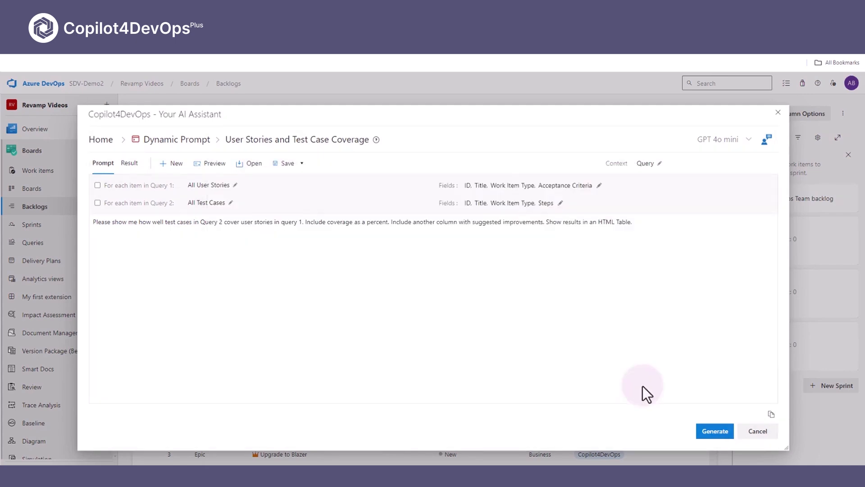
- Review the available GPT models and the conversation styles in the custom instructions, then dismiss them without changes
click(734, 153)
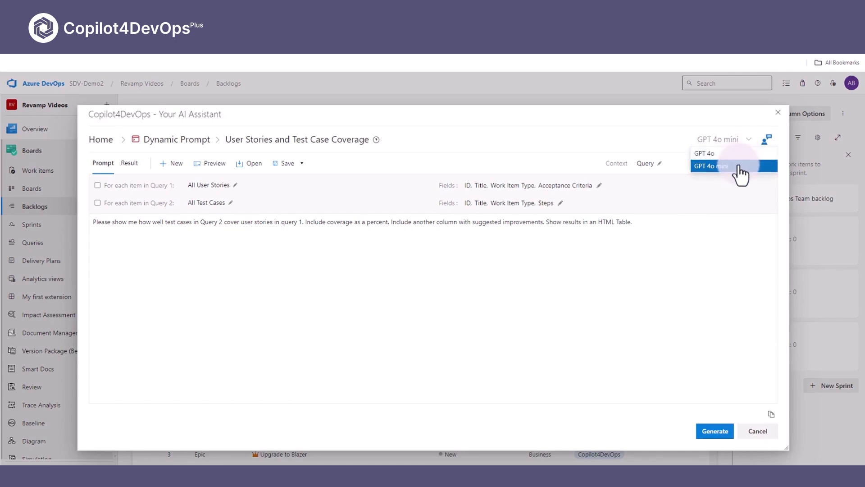
click(767, 142)
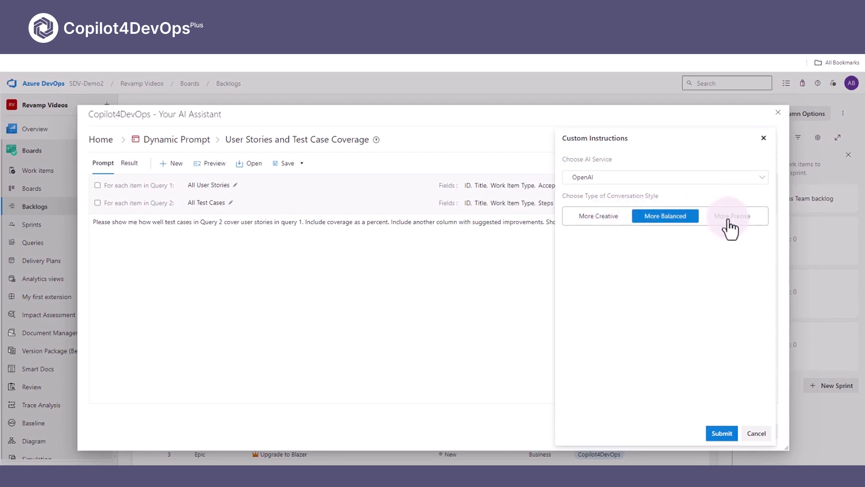
click(757, 433)
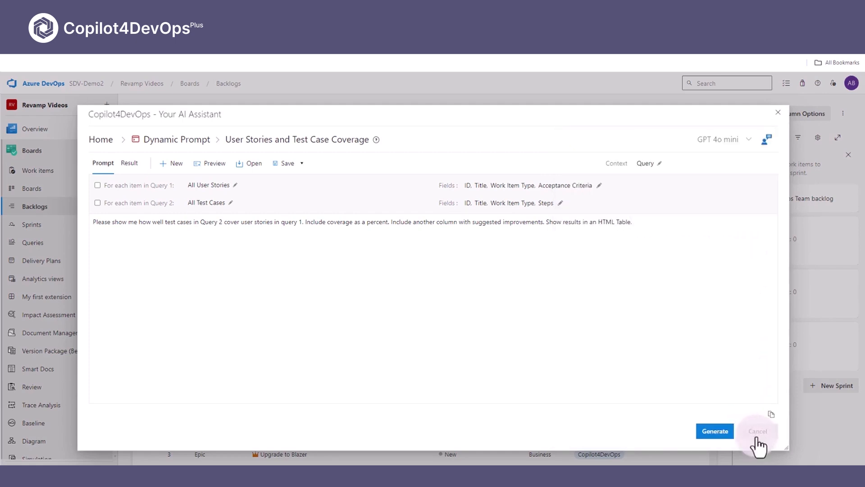
- Close the current assistant session and start a Dynamic Prompt on all user stories under the Multiple Stops feature, using Selected work items as context
click(778, 114)
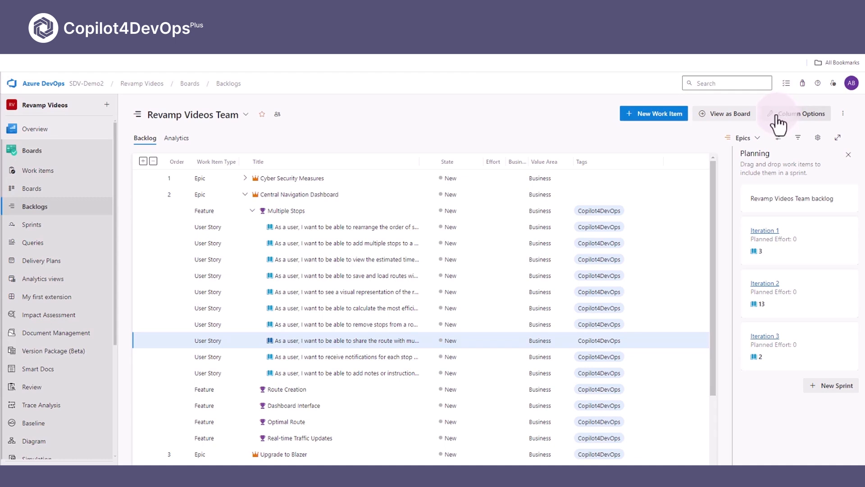
click(237, 230)
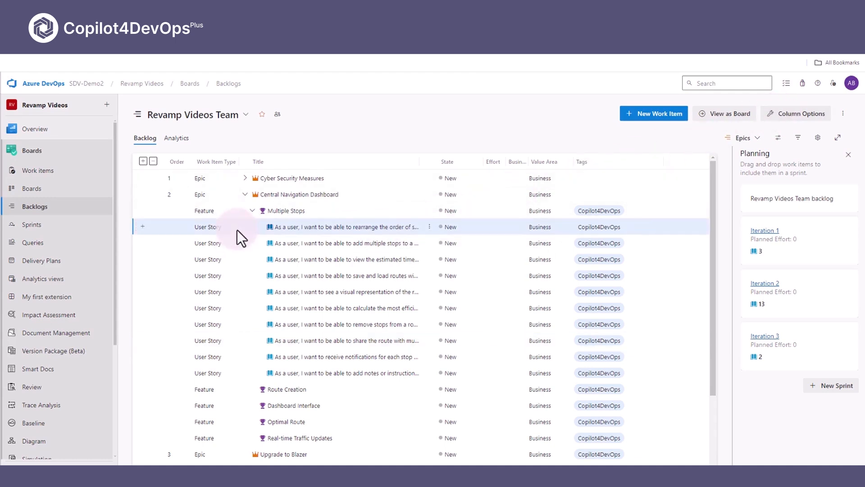
shift+click(226, 367)
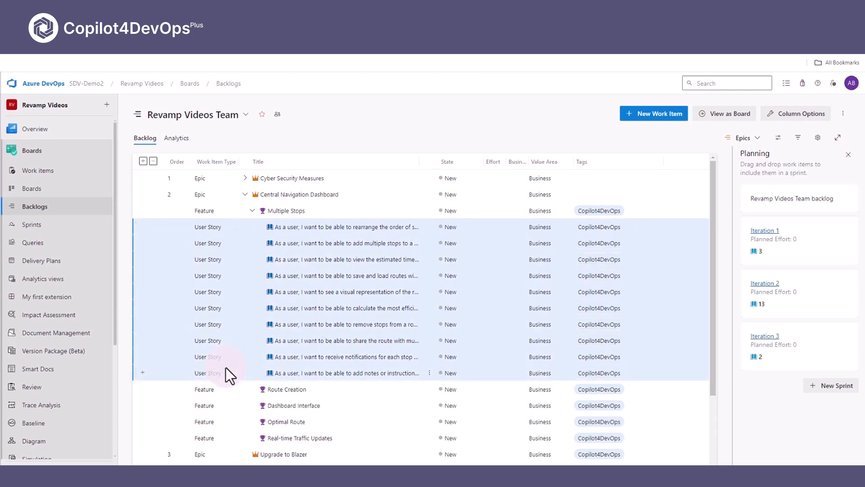
click(431, 228)
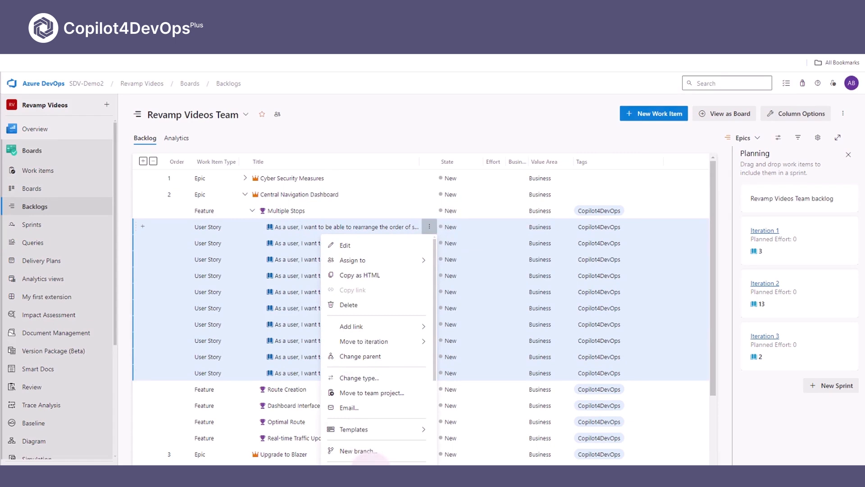
click(361, 462)
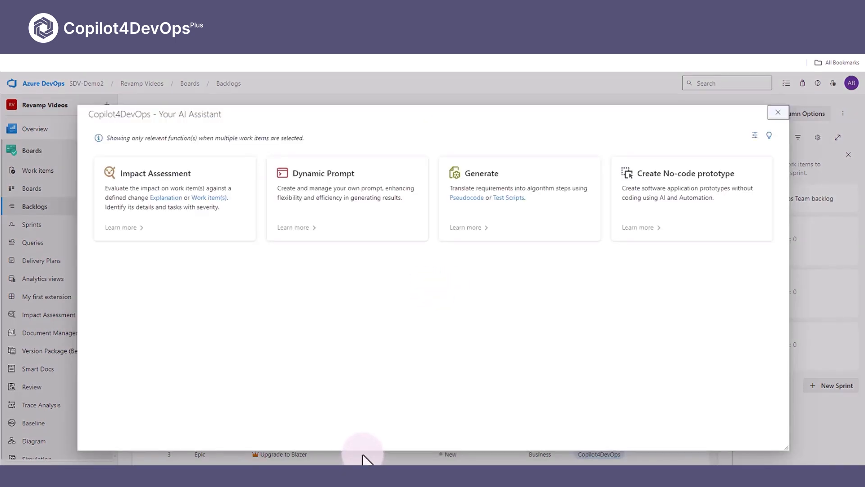
click(387, 231)
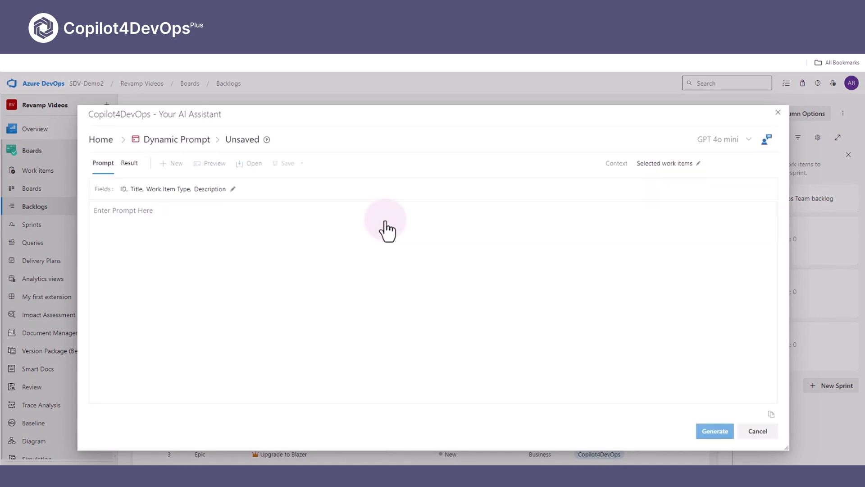
click(714, 173)
- Add Acceptance Criteria to the fields included for the selected work items
click(345, 198)
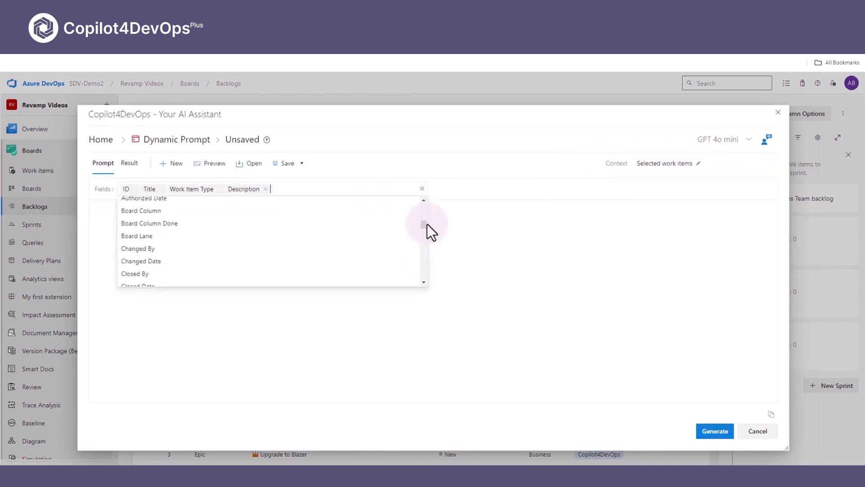
drag(430, 218, 431, 202)
click(304, 204)
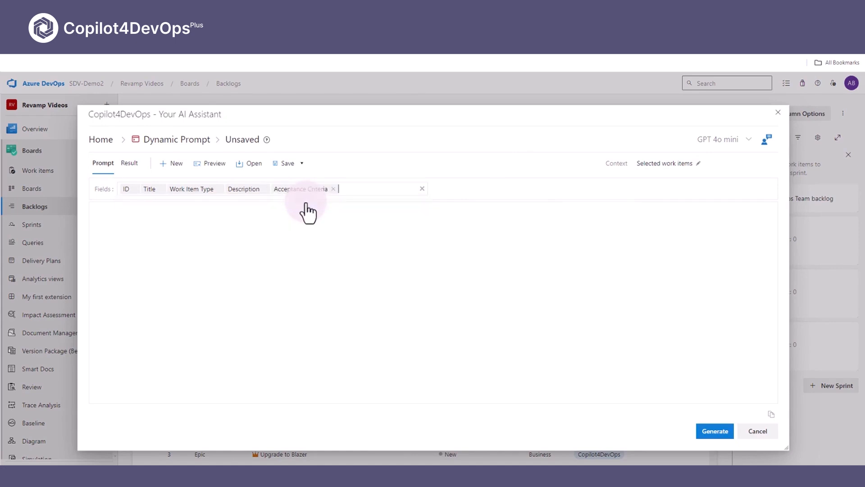
click(276, 217)
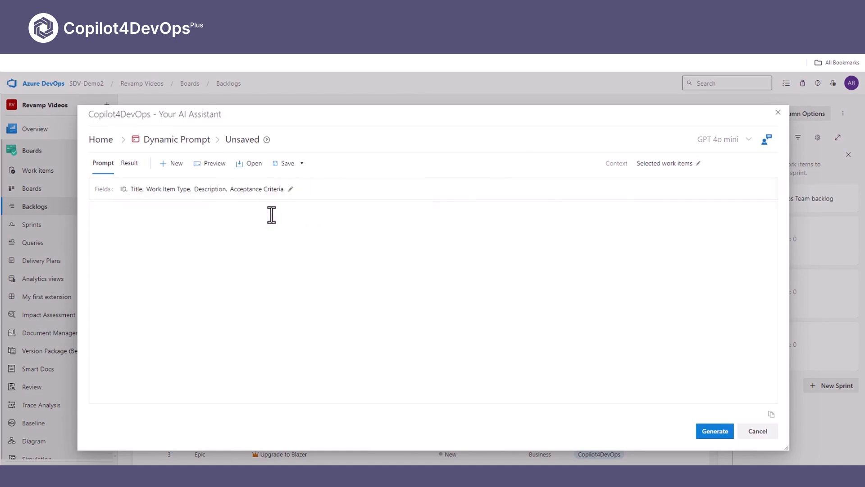
- Generate suggested acceptance criteria improvements from a prompt requesting an HTML table with columns User story, Acceptance criteria, Suggested improvements, Reasoning
click(252, 206)
text(Please provide me with suggested improvements for my acceptance criteria.)
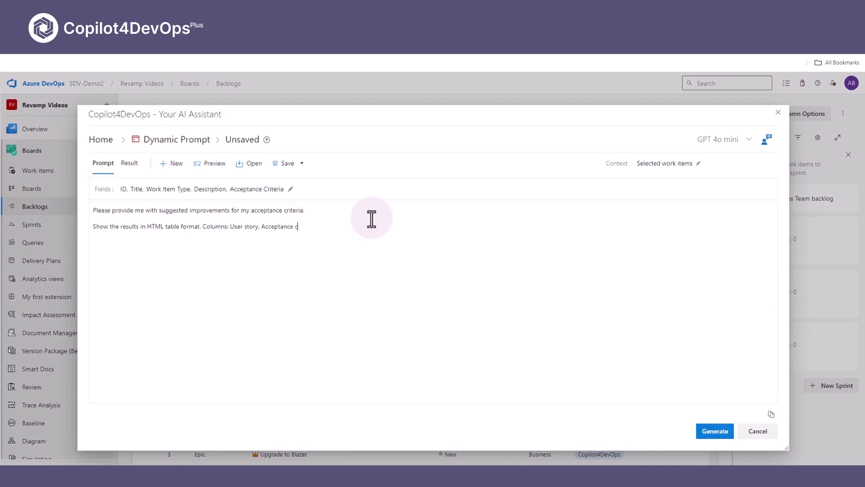
text(Suggested improvements, Reasoning.)
click(700, 432)
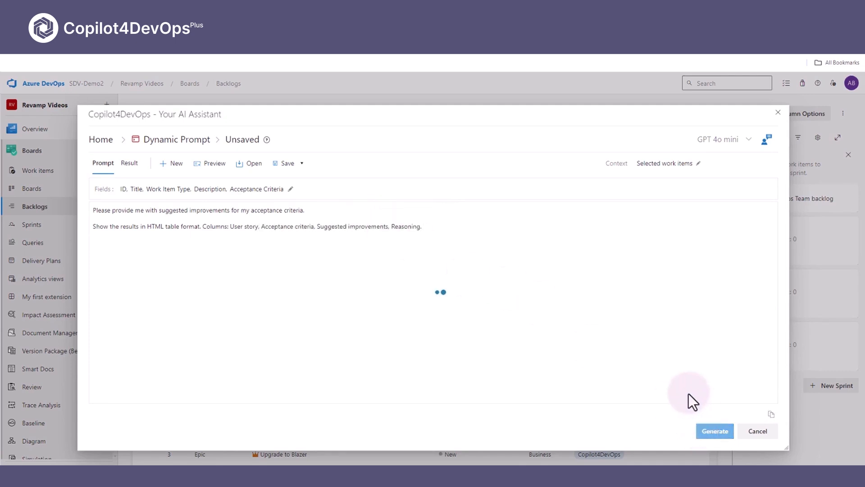